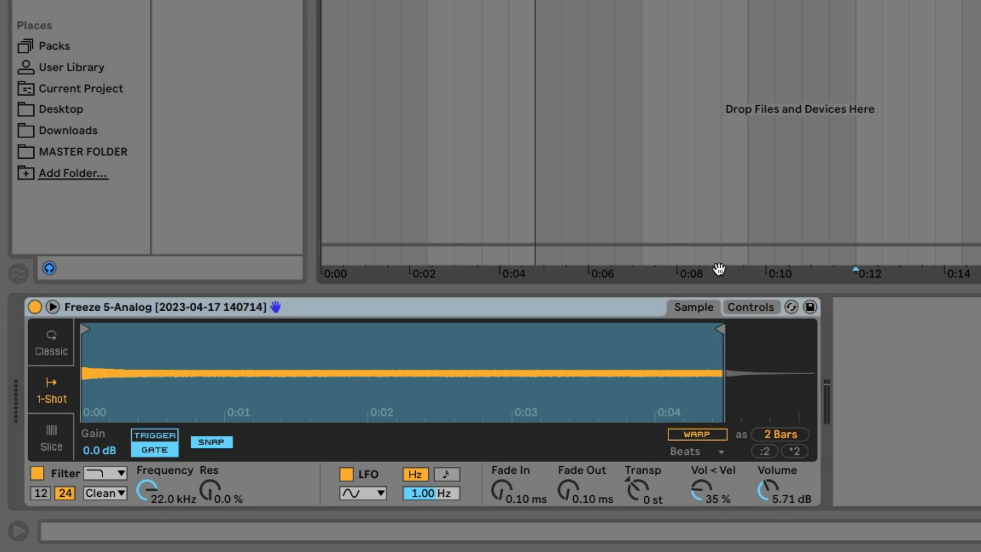
- Set the Simpler's low-pass filter to 1.00 kHz with 65 % resonance and a 12 dB slope
click(751, 305)
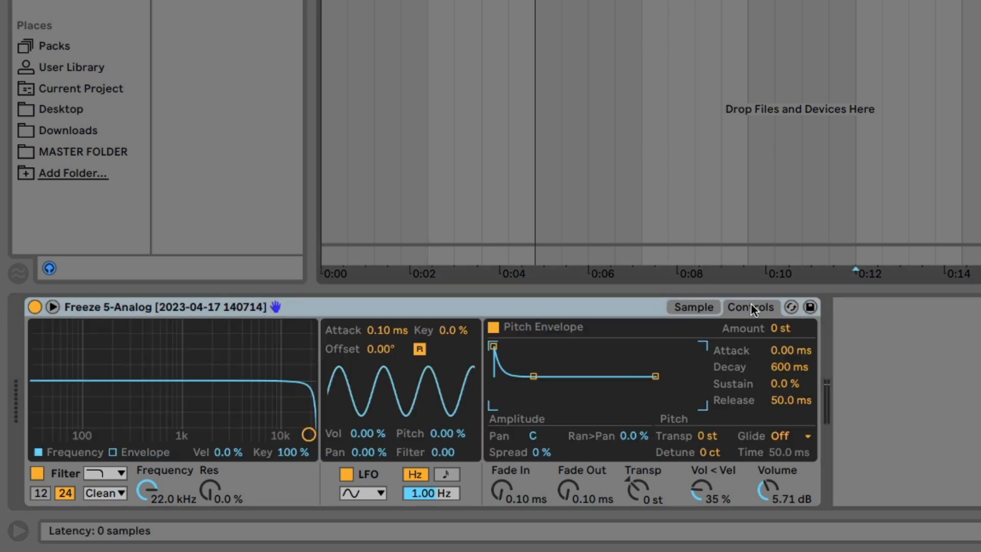
drag(147, 491, 147, 533)
drag(205, 489, 206, 456)
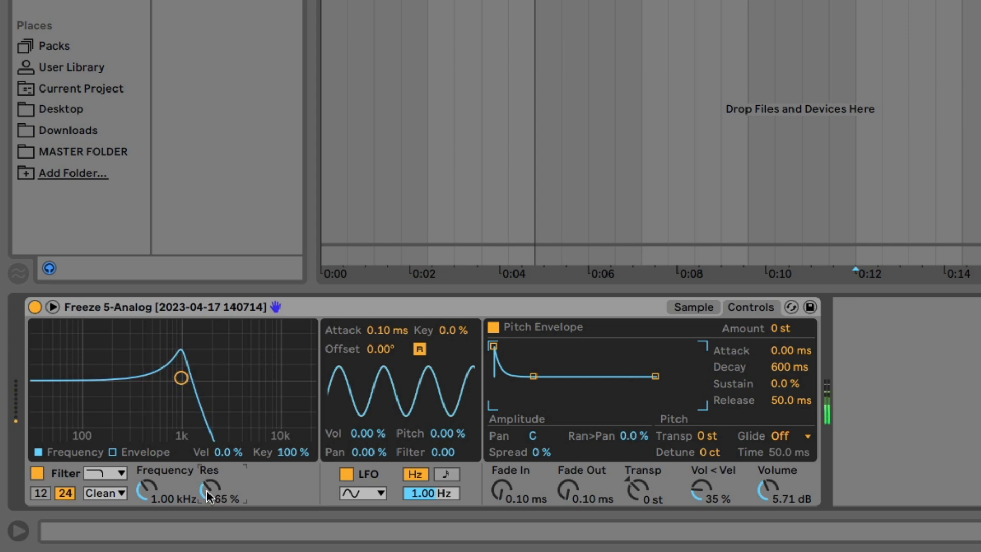
click(41, 491)
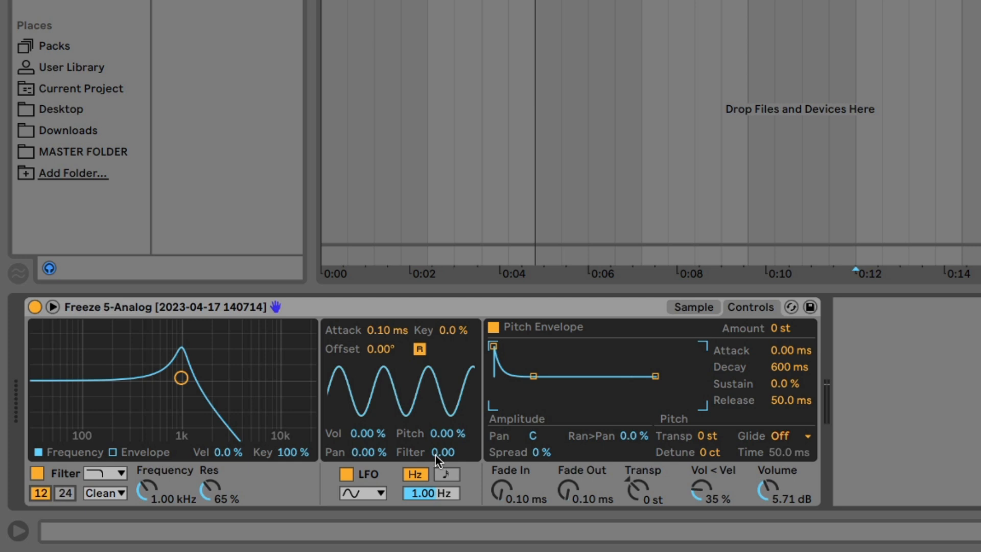
- Set the Simpler LFO's filter modulation to 15.6 and its rate to 0.85 Hz, and switch off LFO retrigger
drag(436, 456, 435, 439)
mouse_move(431, 493)
mouse_down()
mouse_move(431, 512)
mouse_move(424, 491)
mouse_up()
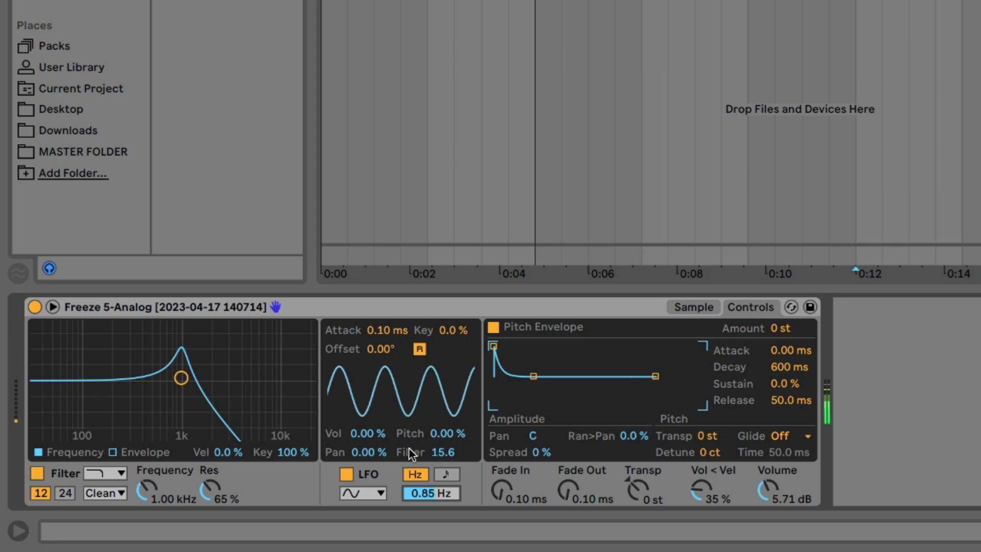
click(420, 350)
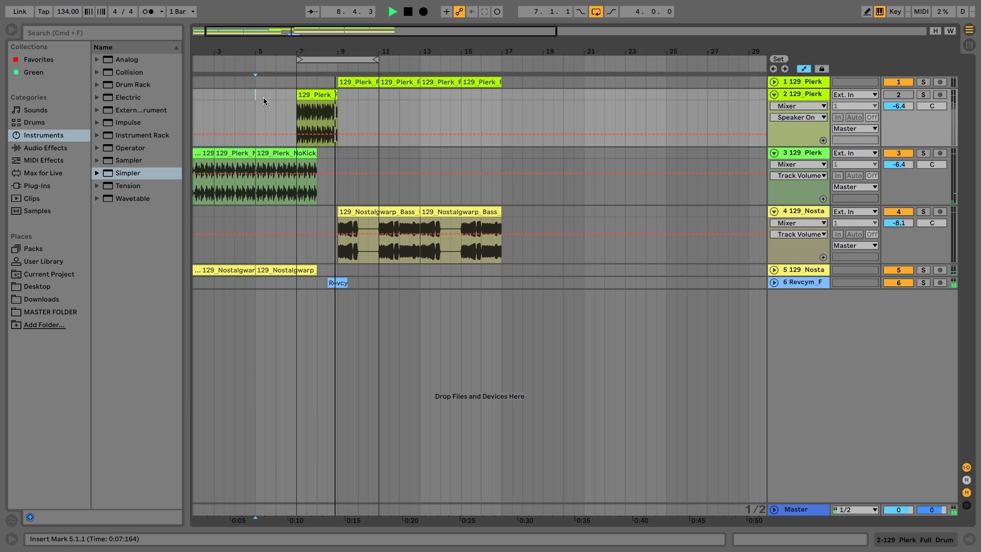
- Fit the arrangement loop to the drum clip on track 2 and activate that track
click(317, 93)
key(super+l)
click(897, 95)
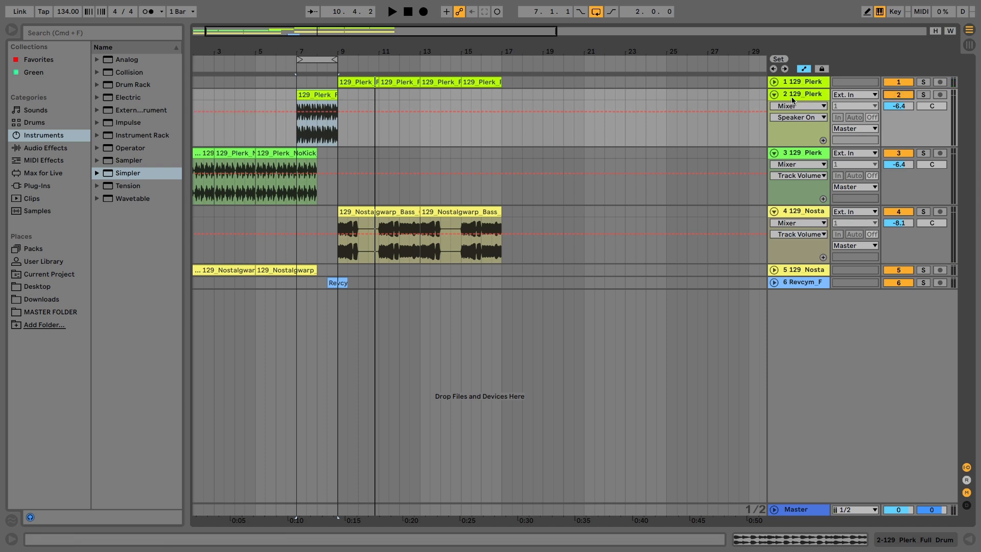
- Open the clip settings of track 2's drum clip, then solo the track and play it
double_click(316, 95)
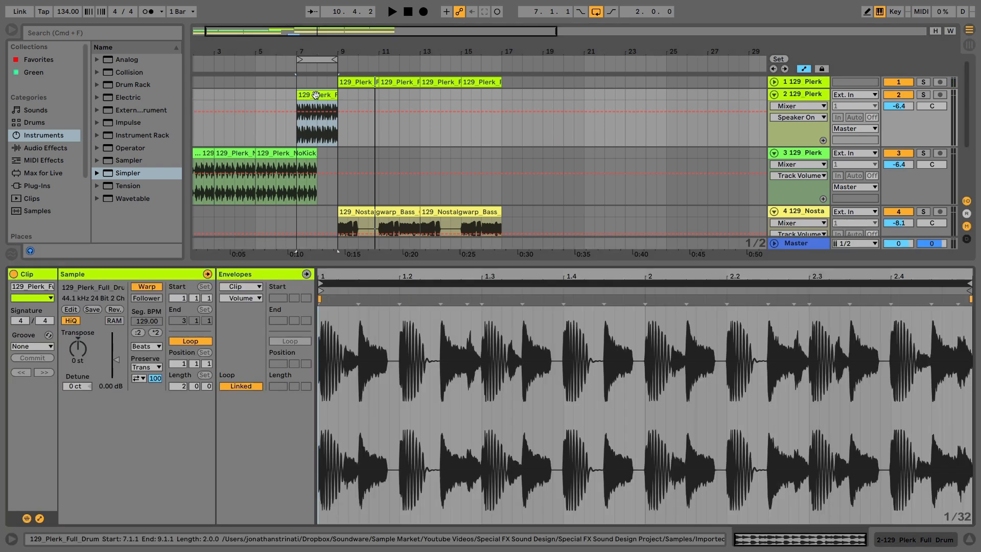
click(923, 95)
key(space)
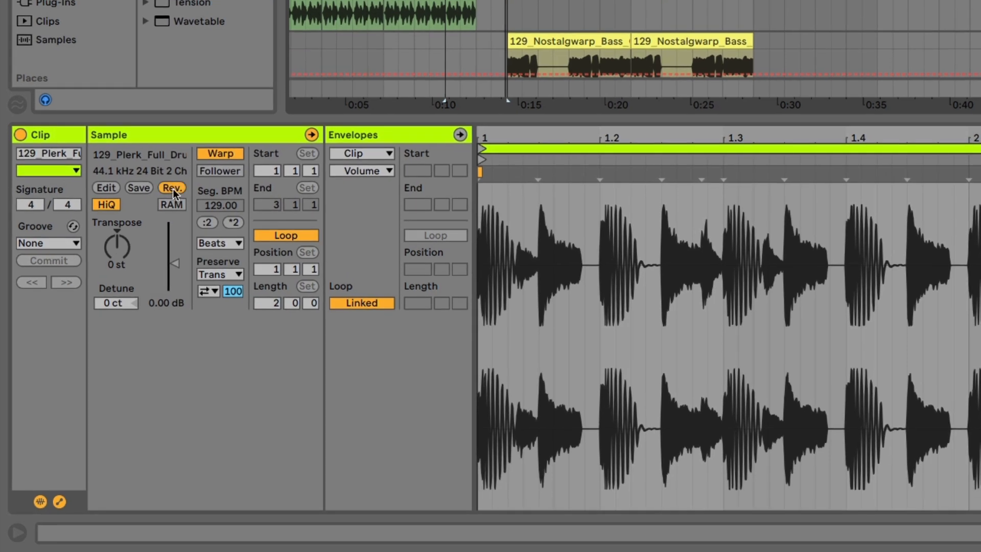
- Reverse the track 2 drum clip and set its warp mode to Re-Pitch
click(145, 245)
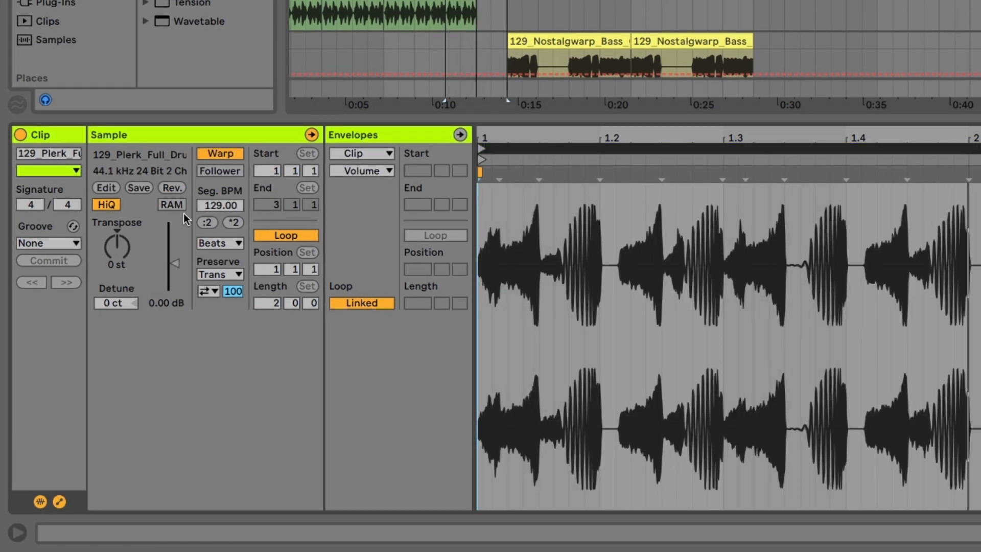
click(210, 244)
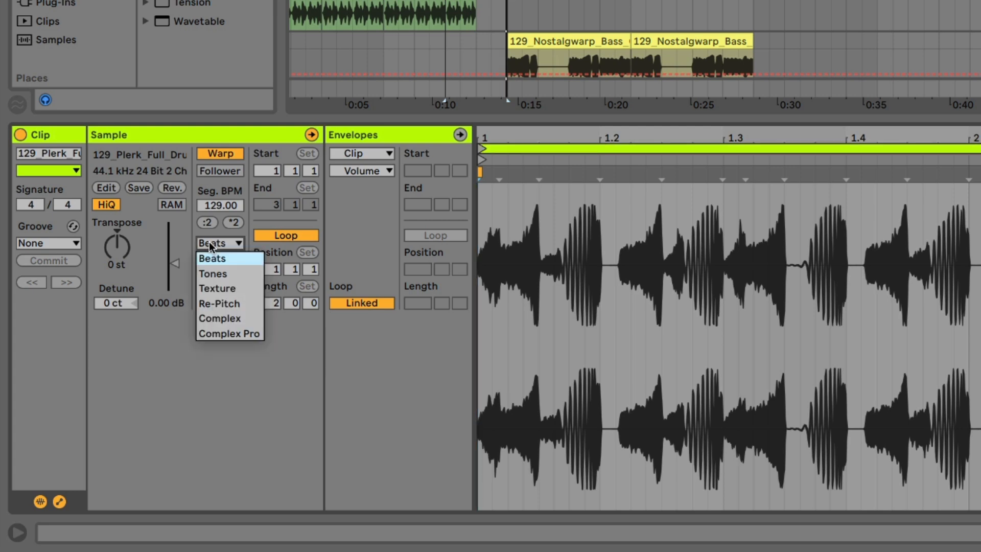
click(229, 302)
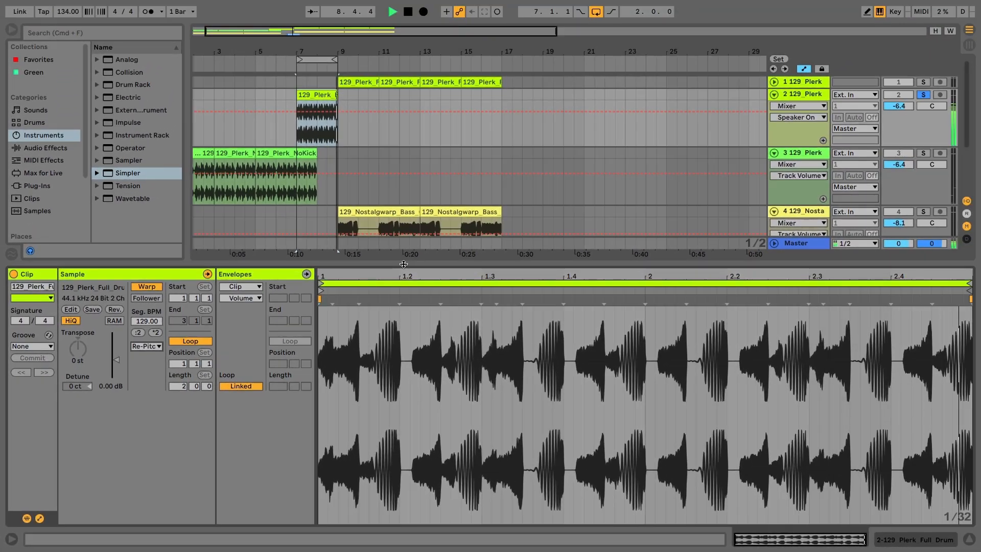
key(space)
- Show the song tempo automation on the Master track and set its range from 20 to 999 BPM
double_click(403, 264)
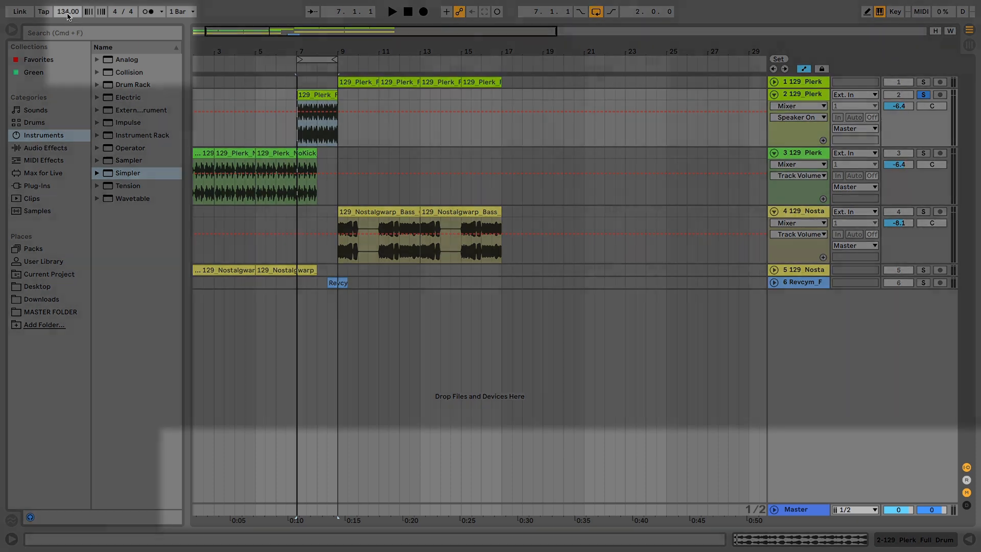
right_click(68, 15)
click(82, 21)
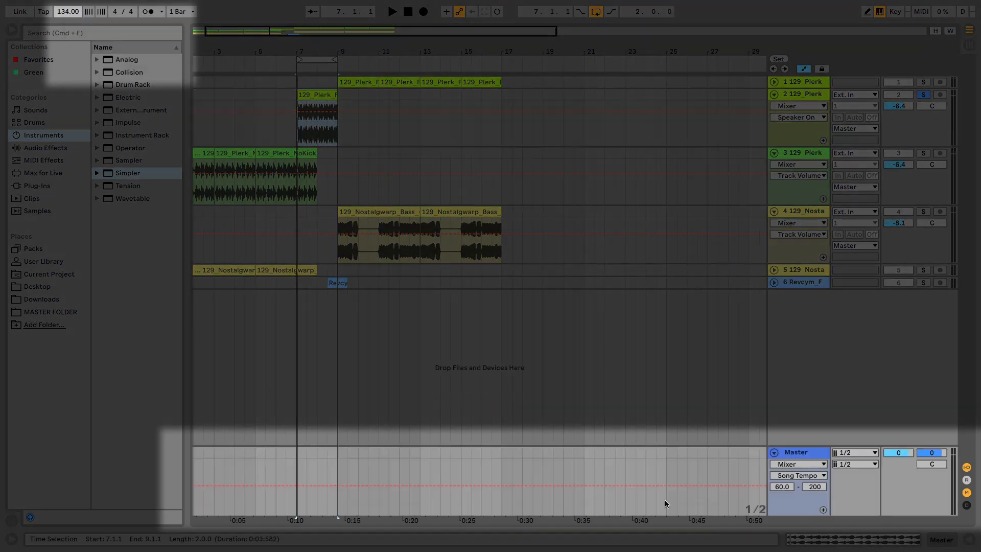
drag(781, 489, 808, 460)
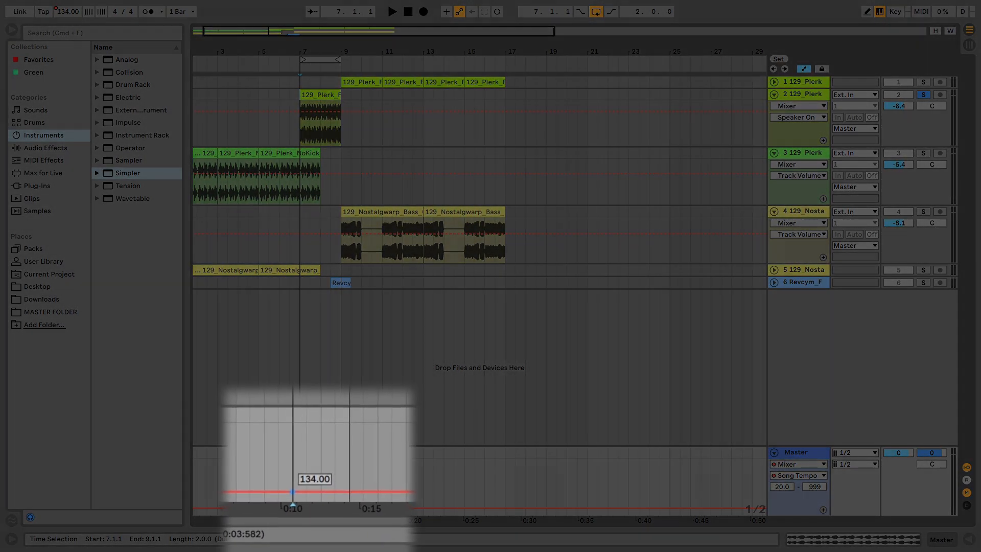
- Automate the tempo to ramp down from 999 BPM at bar 7 to 20 BPM at bar 9, and play the loop
drag(302, 508, 301, 460)
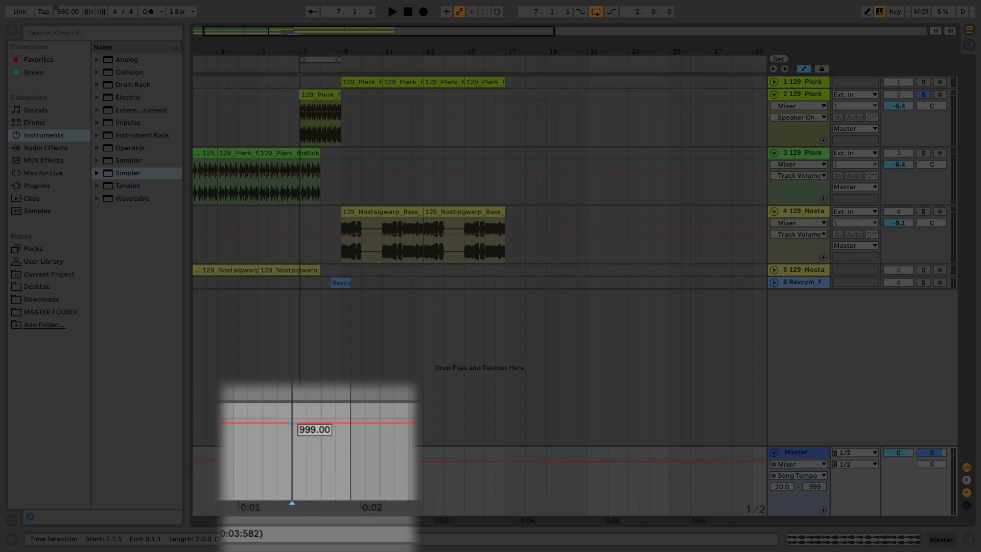
drag(347, 410, 347, 485)
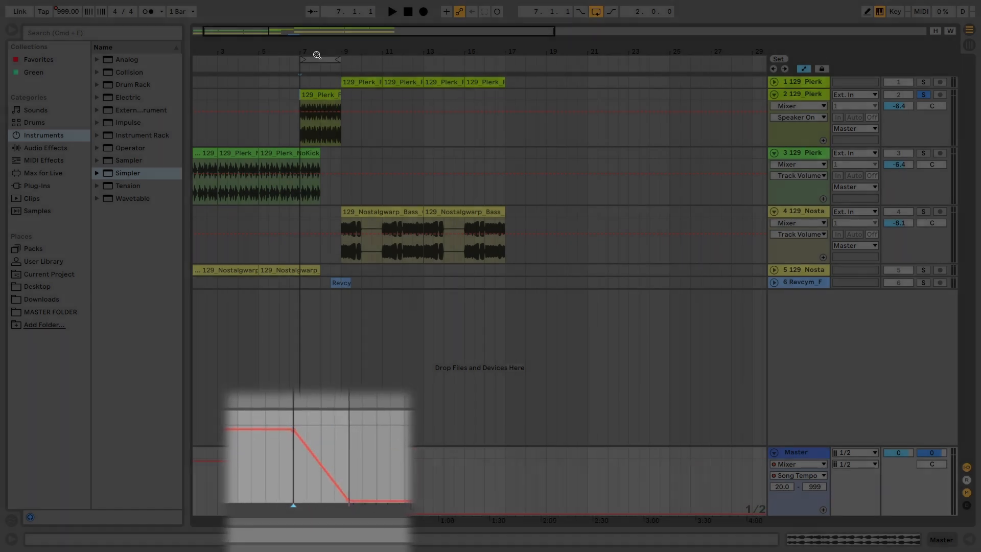
click(316, 57)
key(space)
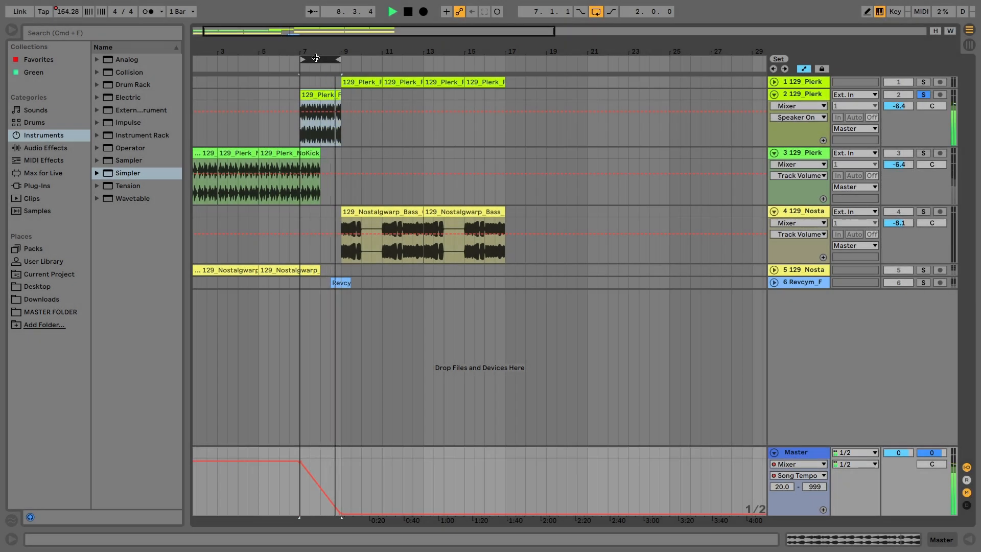
key(space)
- Bend the tempo ramp upward into a curve that drops steeply near bar 9, and audition it
drag(318, 486, 331, 473)
key(space)
key(space)
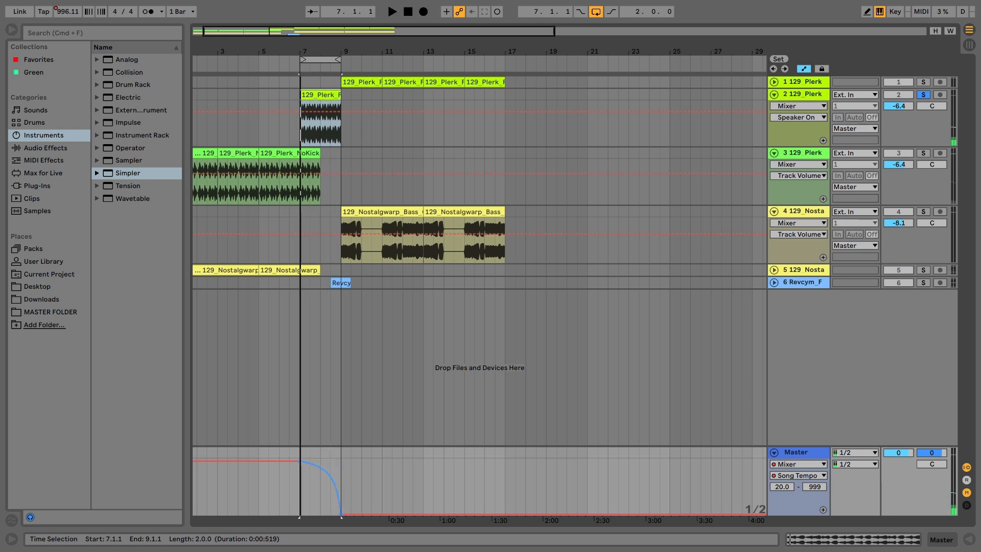
key(space)
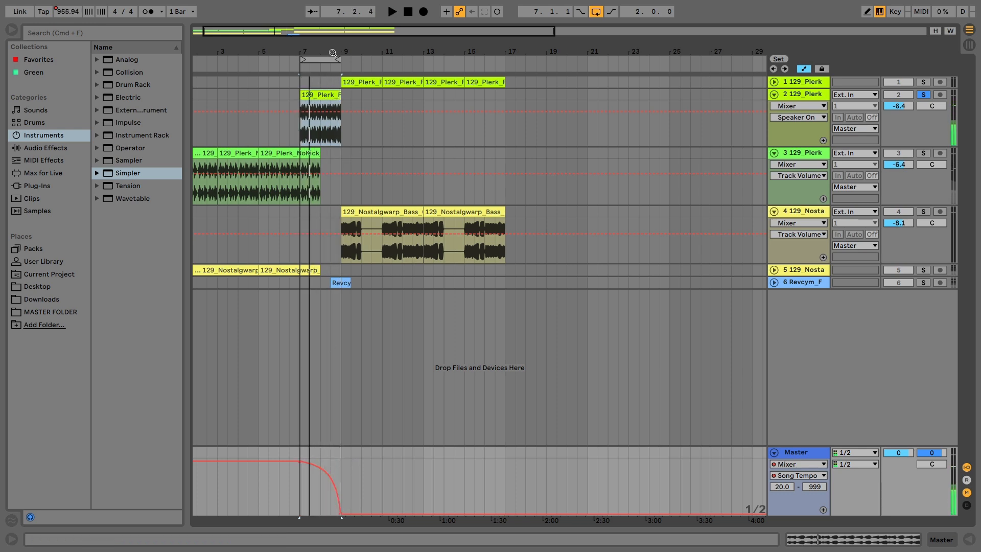
- Extend the loop to bar 11, duplicate the reversed drum clip to fill it, and play the result
drag(338, 59, 381, 59)
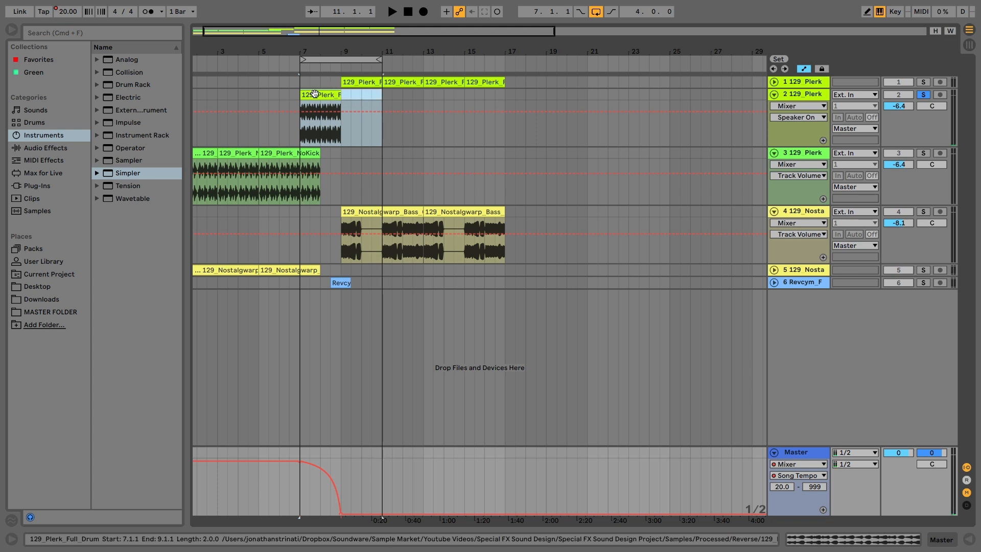
click(313, 95)
key(super+d)
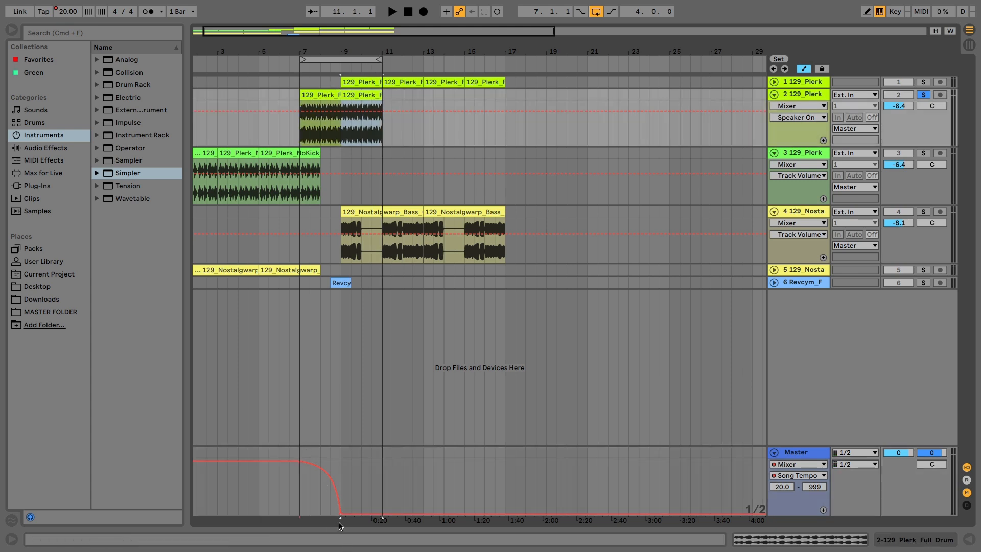
click(449, 60)
key(space)
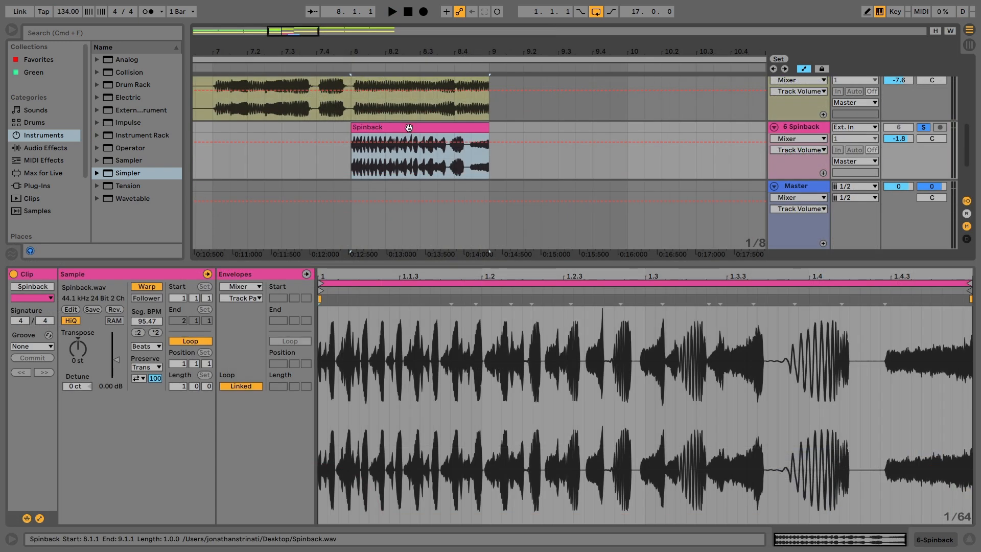
- Audition the Spinback clip and change its warp mode from Beats to Re-Pitch
key(space)
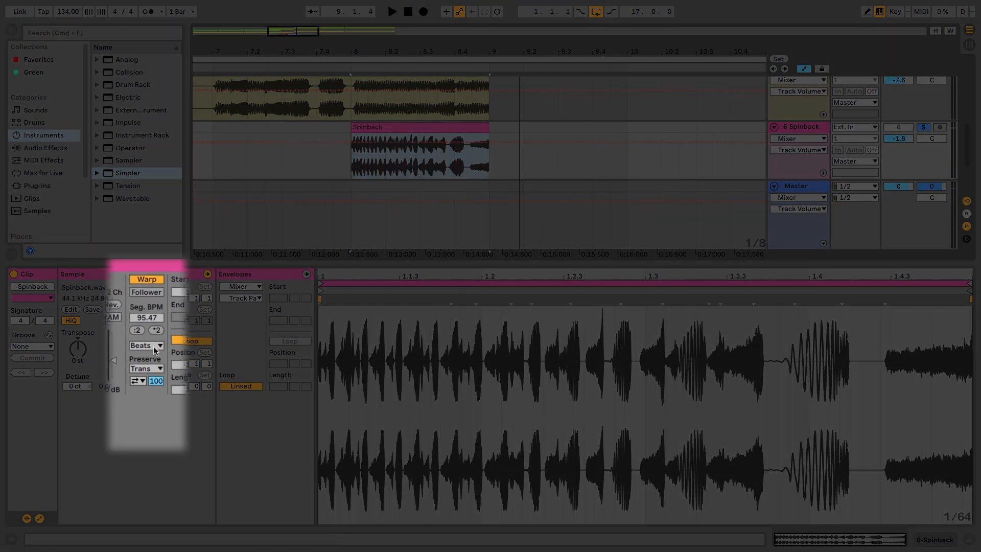
click(153, 345)
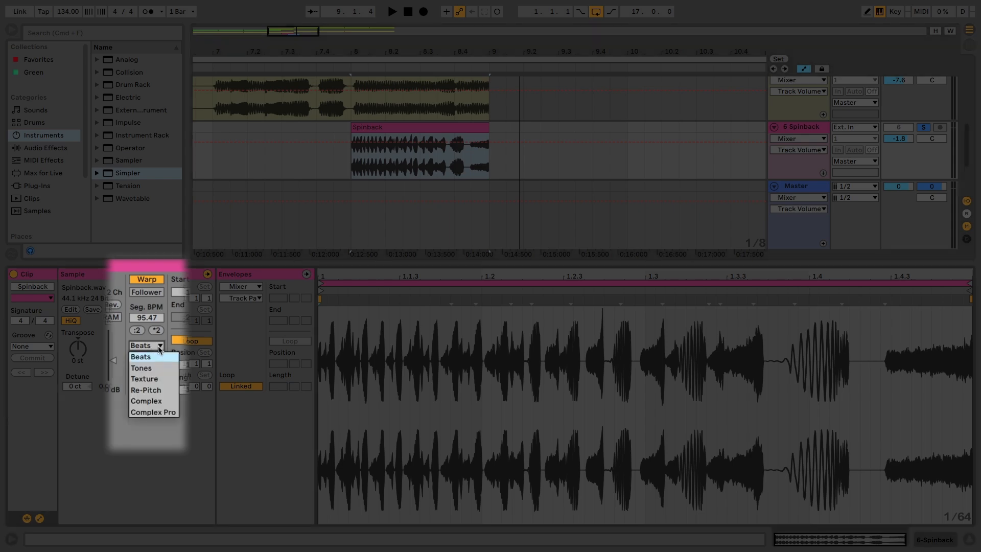
click(155, 389)
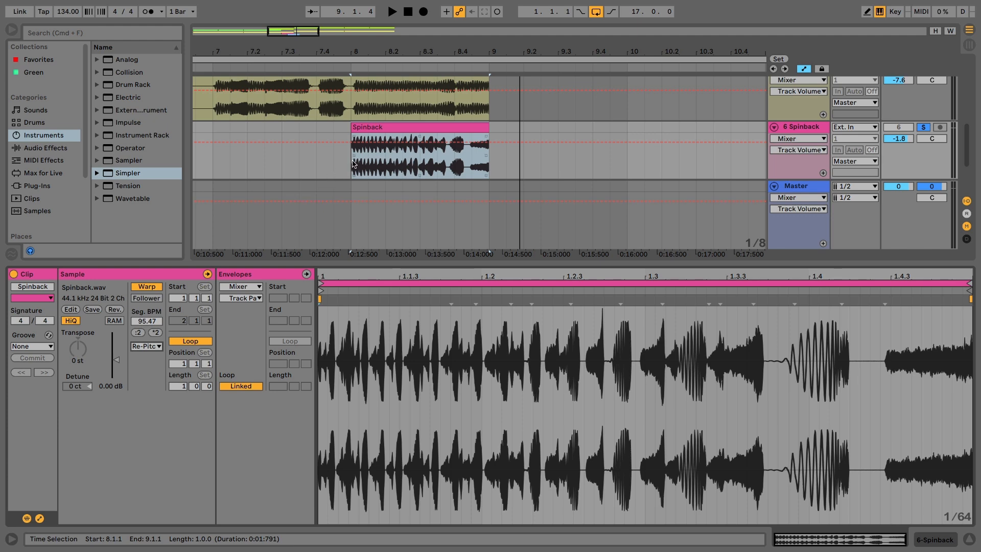
key(space)
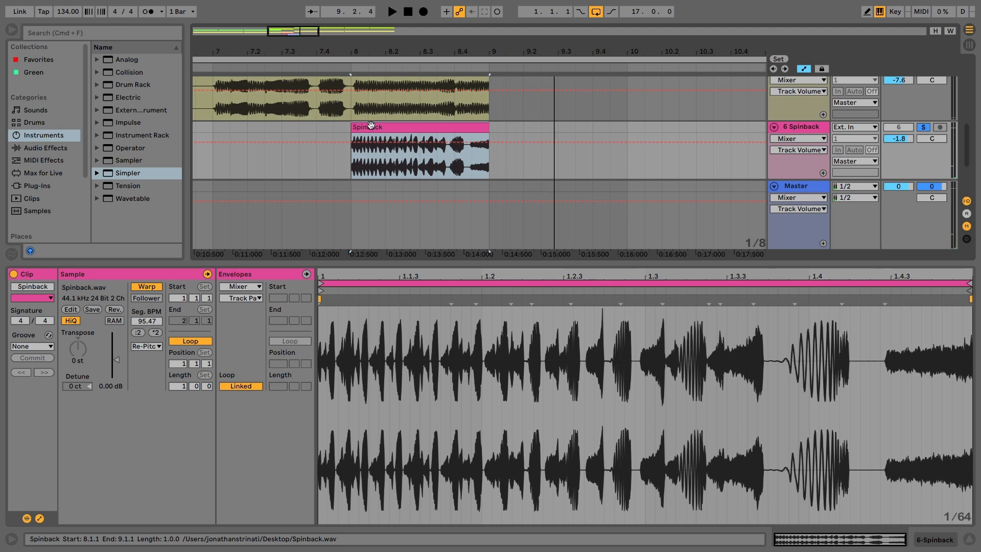
- Play the arrangement from bar 7 to hear the lead-in to the Spinback clip
click(213, 127)
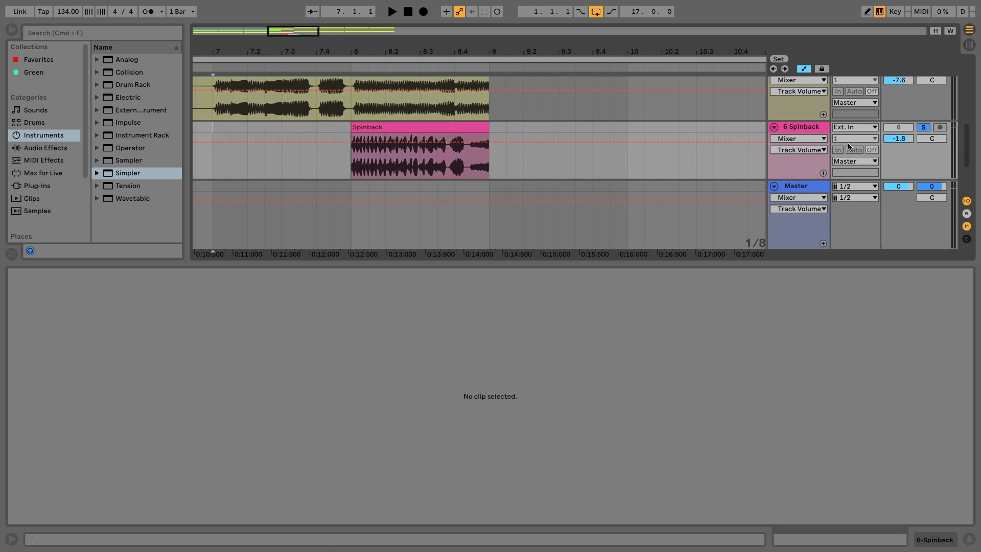
click(262, 128)
key(space)
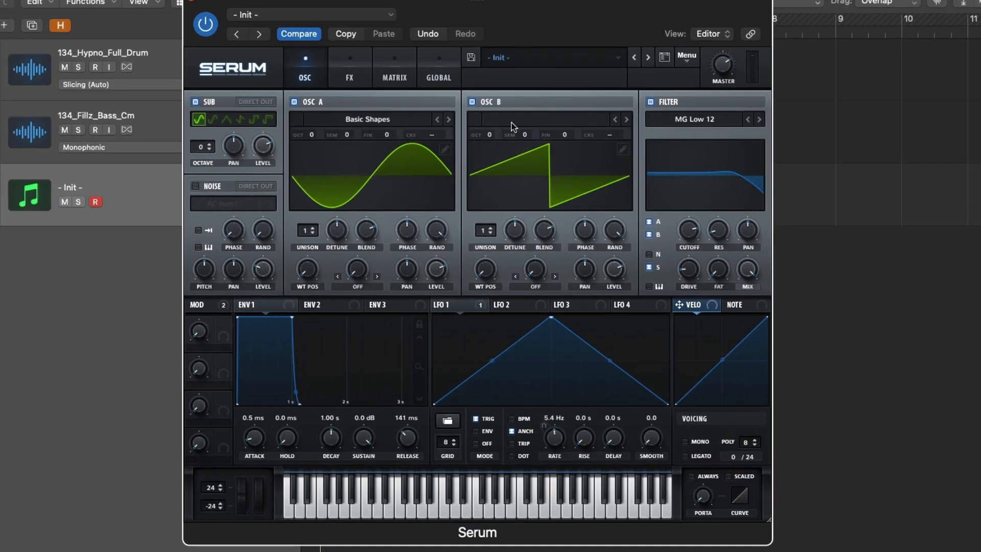
- In Serum, load Basic Shapes into oscillator B, with wavetable position 4 and octave -1
click(513, 127)
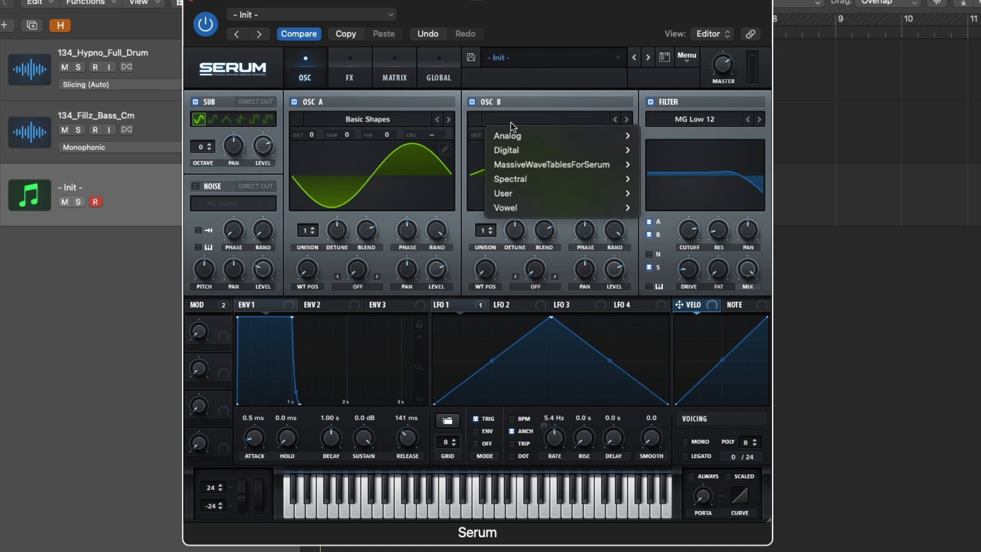
mouse_move(542, 135)
click(696, 118)
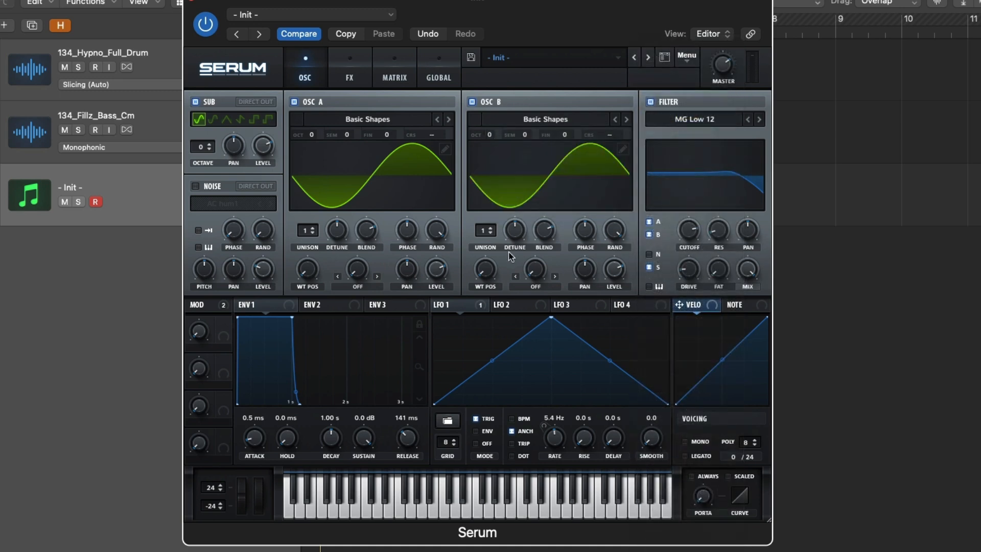
drag(491, 263, 490, 194)
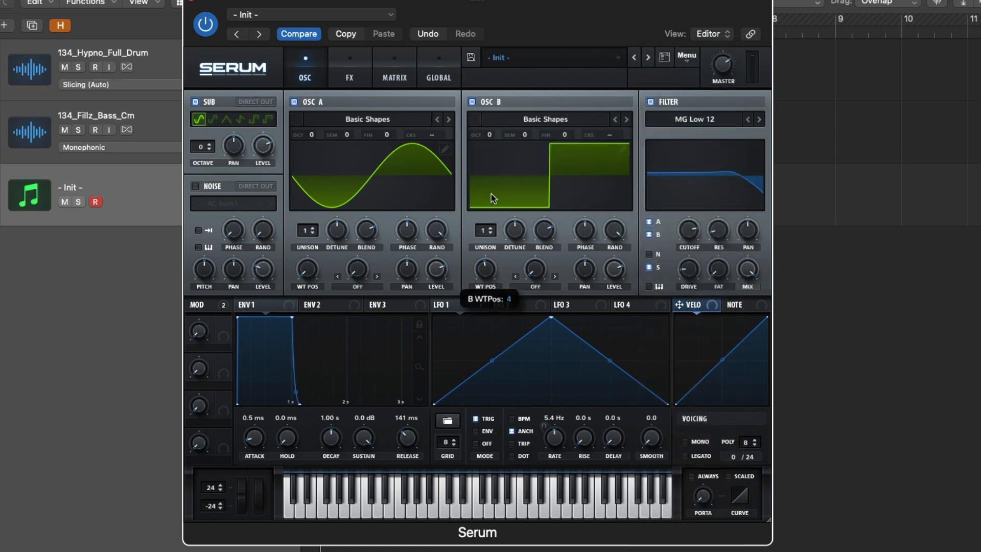
drag(488, 133, 489, 139)
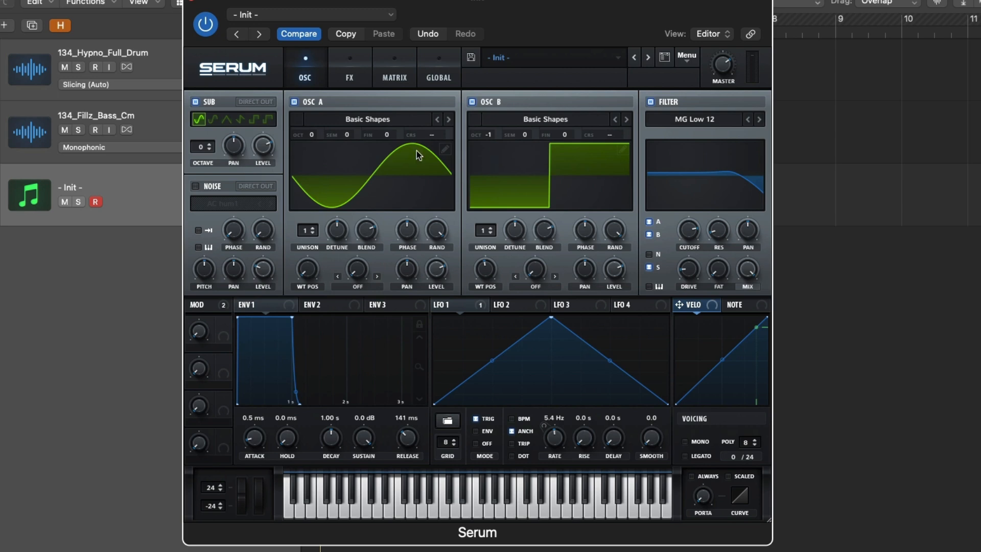
- Set the sub oscillator to a square wave, give oscillator B 2 unison voices and lower its detune slightly
click(253, 121)
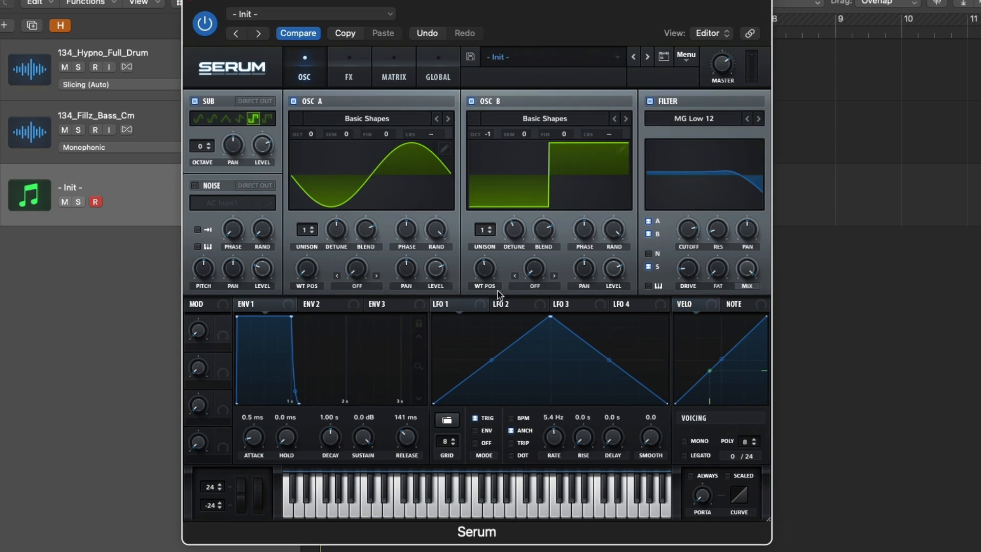
click(489, 231)
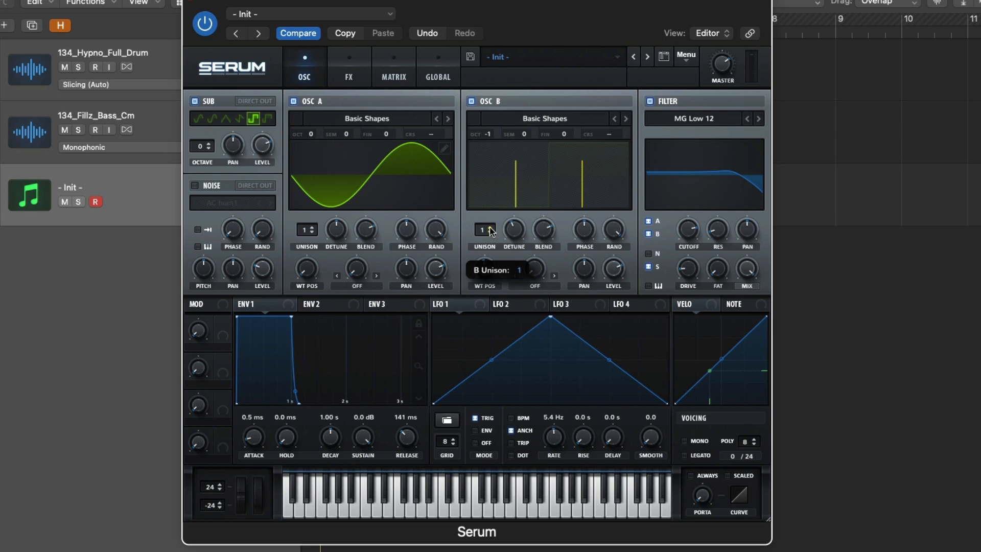
click(489, 228)
mouse_move(514, 231)
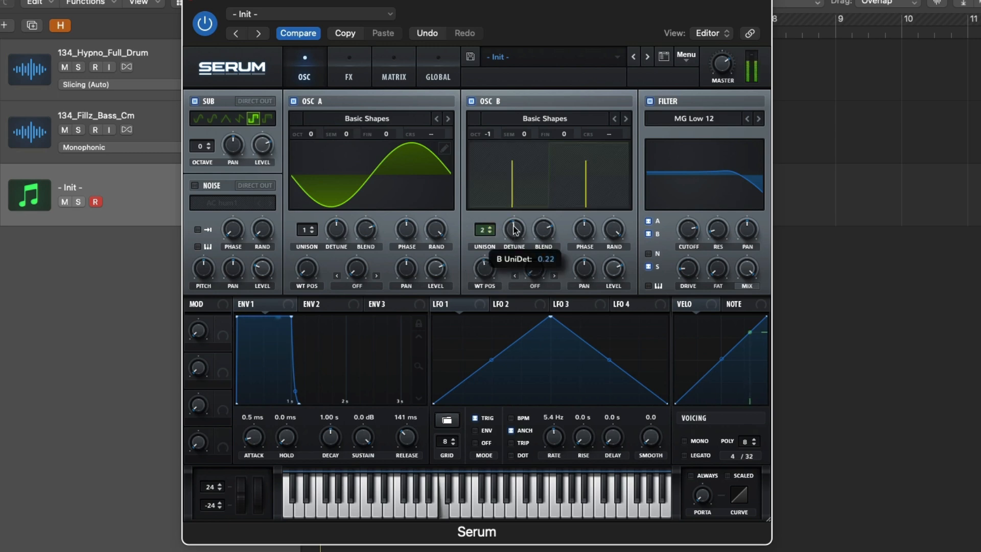
drag(515, 231, 516, 235)
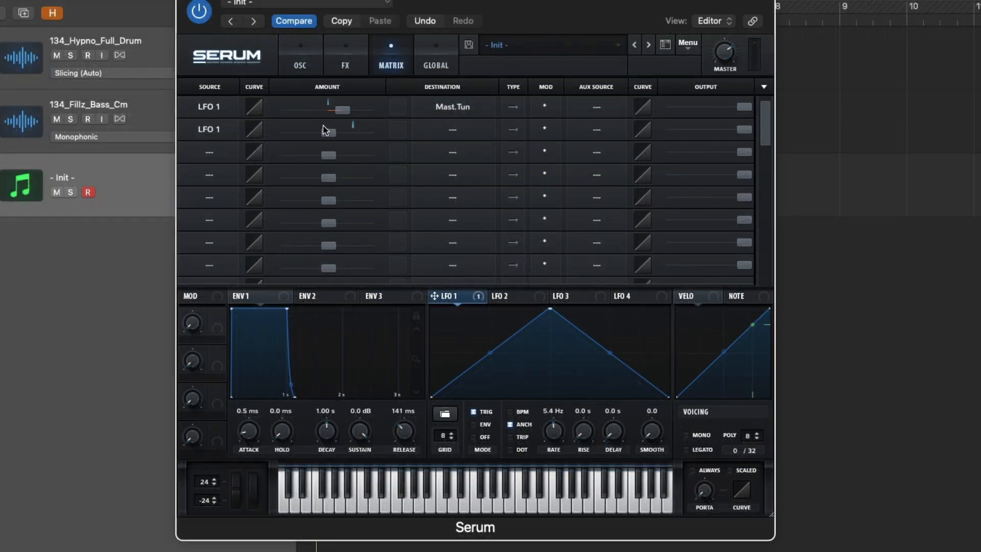
- Route the second LFO 1 modulation slot to the global Amp. destination and raise its amount to maximum
click(428, 132)
mouse_move(451, 249)
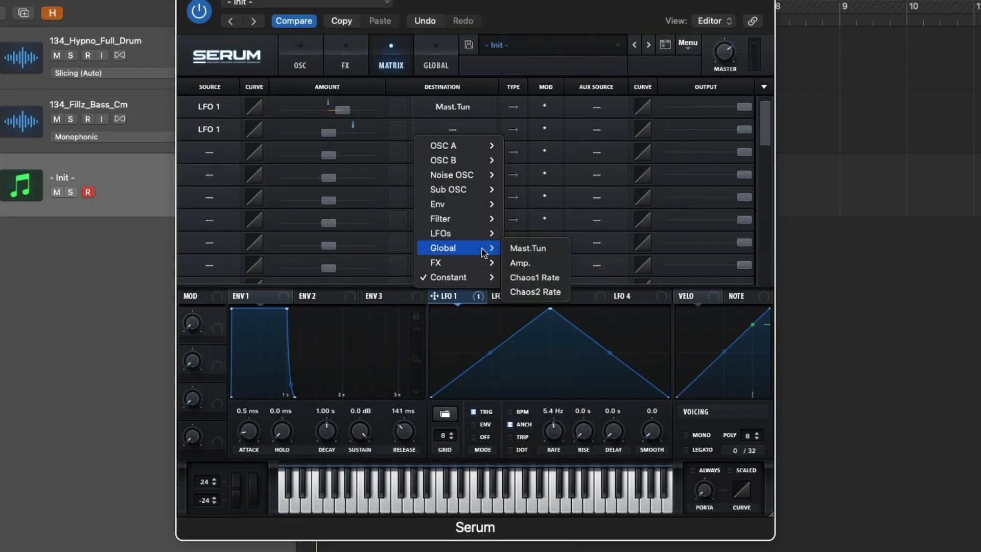
click(517, 262)
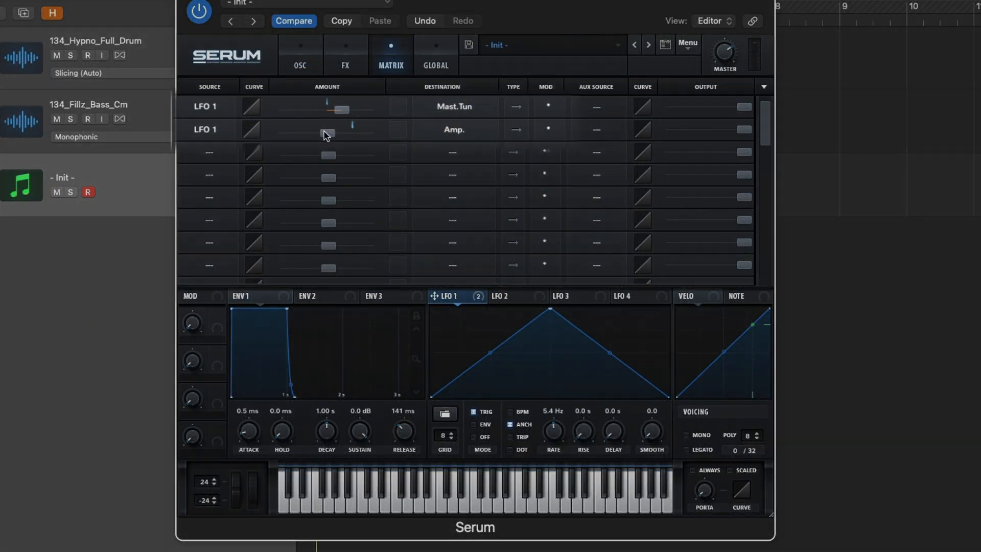
drag(326, 131, 433, 139)
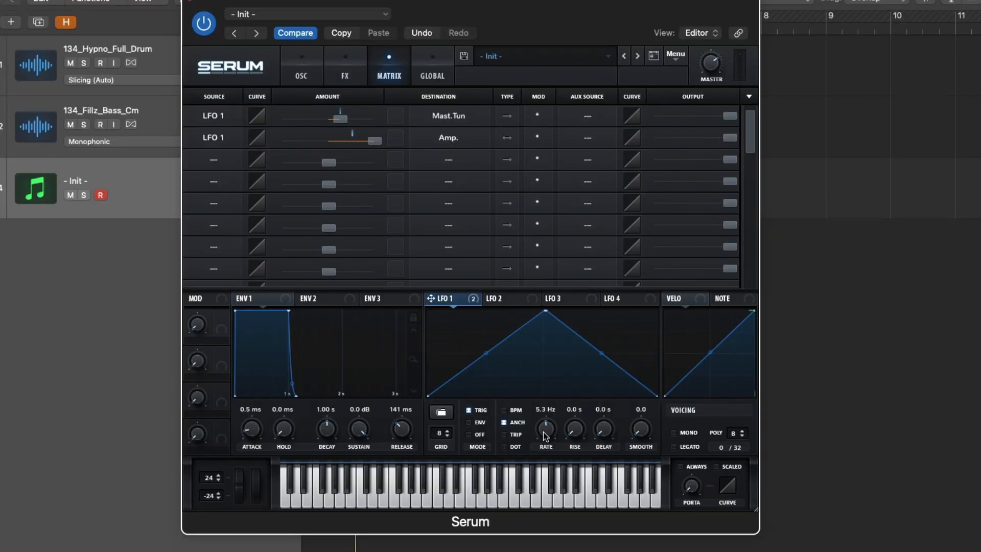
- Load the basic square shape into LFO 1 and adjust its rate slightly
click(442, 413)
mouse_move(519, 413)
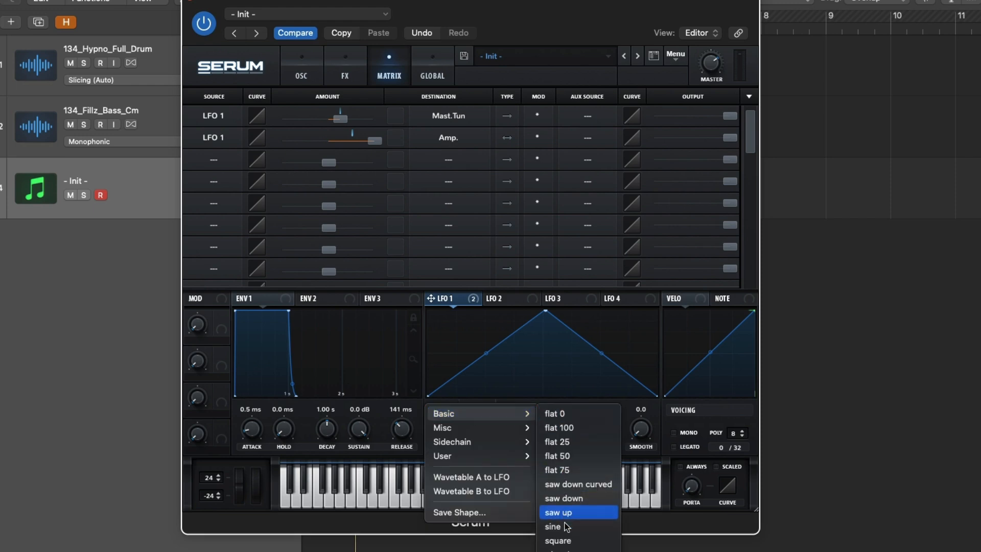
click(568, 541)
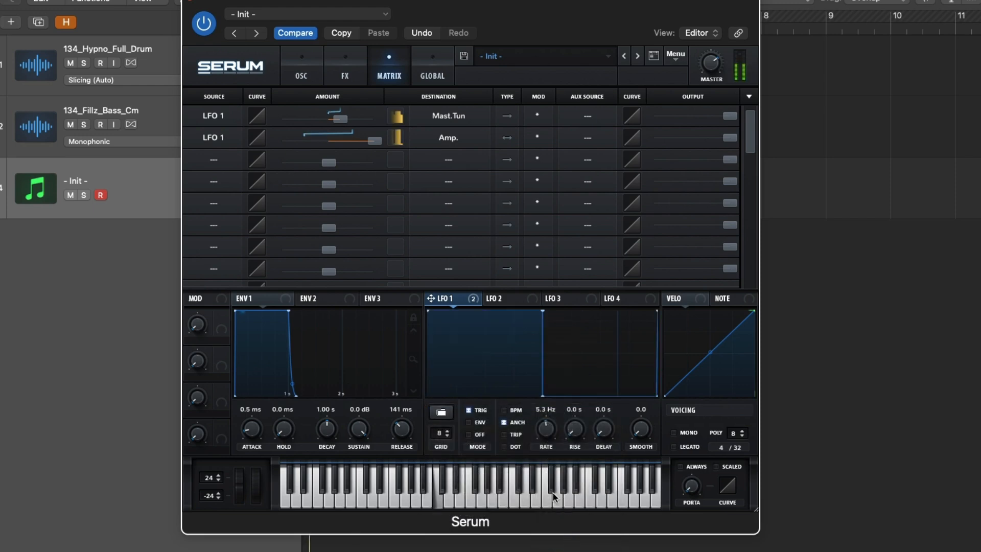
drag(555, 439, 553, 432)
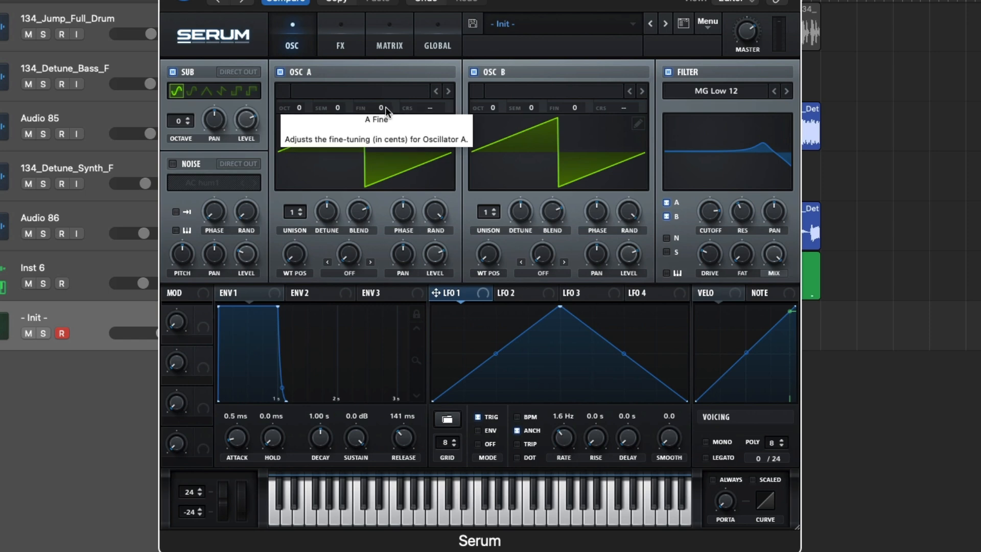
- Fine-tune oscillator A to 15 cents and oscillator B to -15 cents, and play a note to hear the detuning
drag(385, 107, 391, 98)
drag(574, 107, 577, 122)
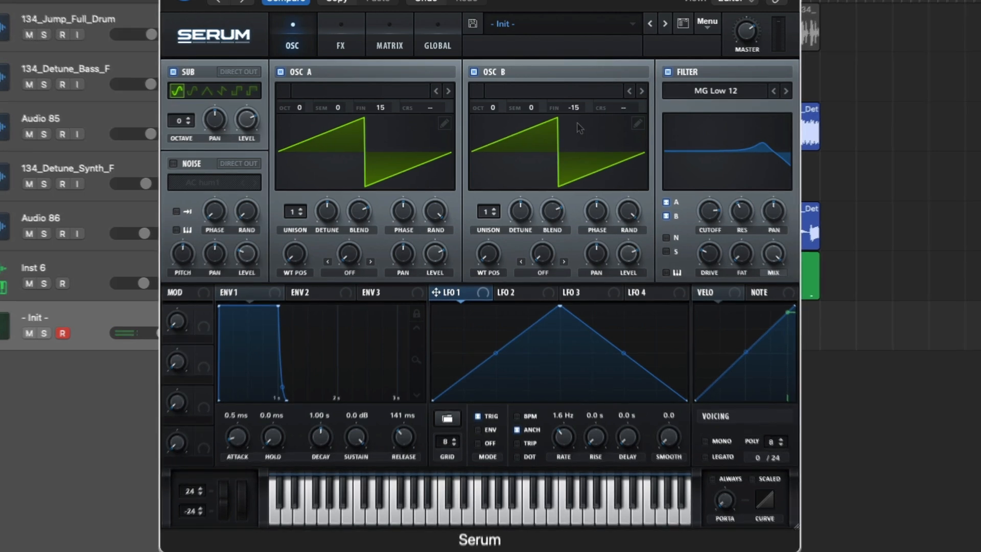
key(s)
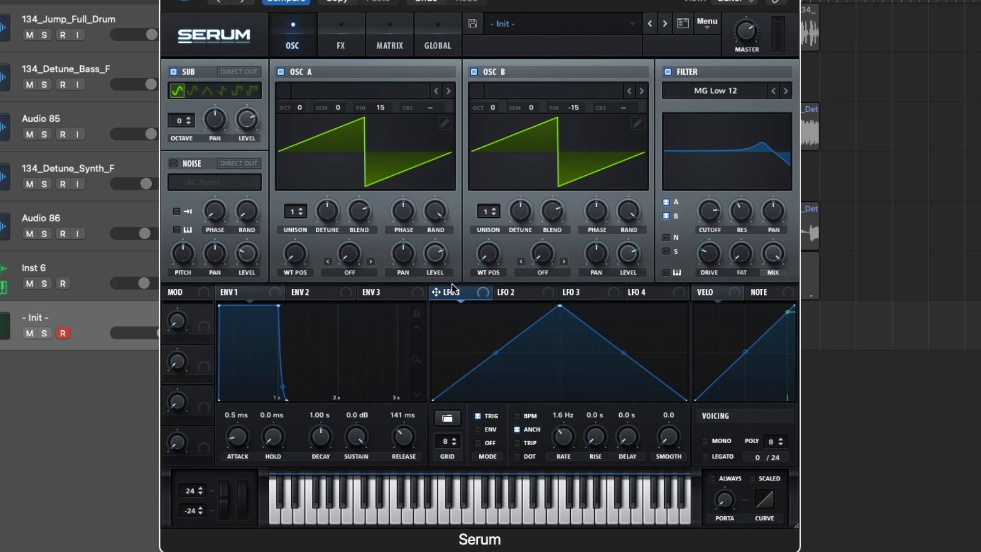
- Assign LFO 1 to master tuning in the first modulation slot and raise its amount to a clearly positive value
click(388, 45)
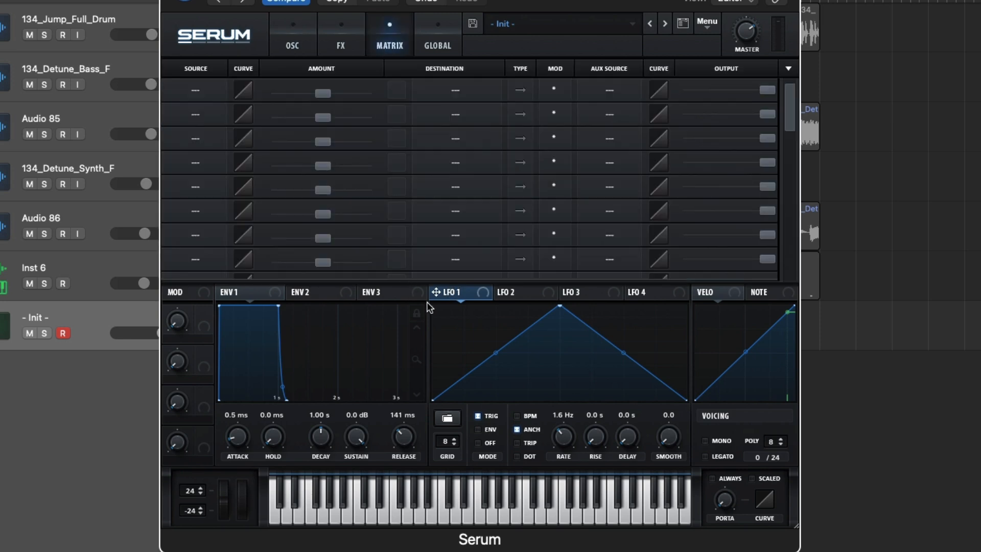
drag(436, 291, 195, 90)
click(461, 91)
mouse_move(466, 222)
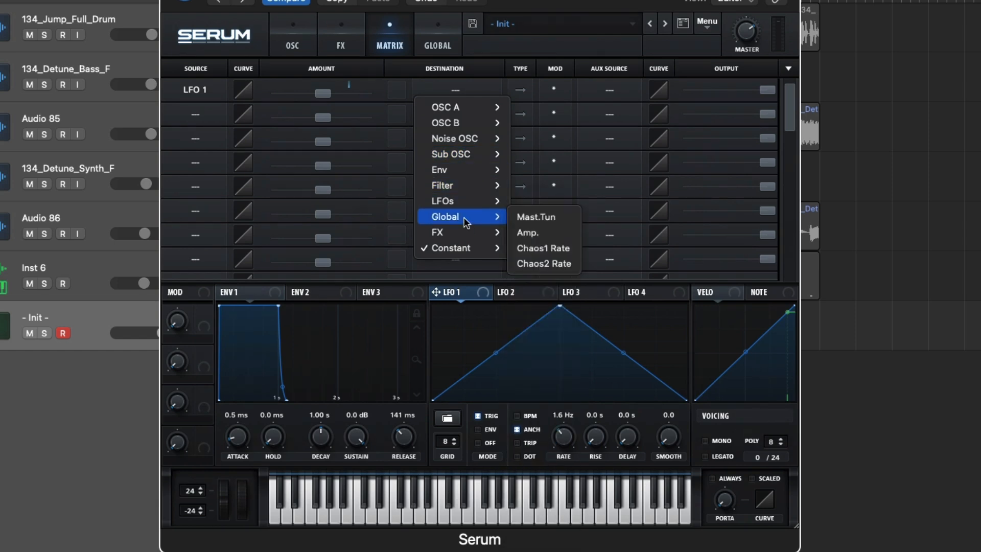
click(536, 217)
drag(323, 93, 366, 104)
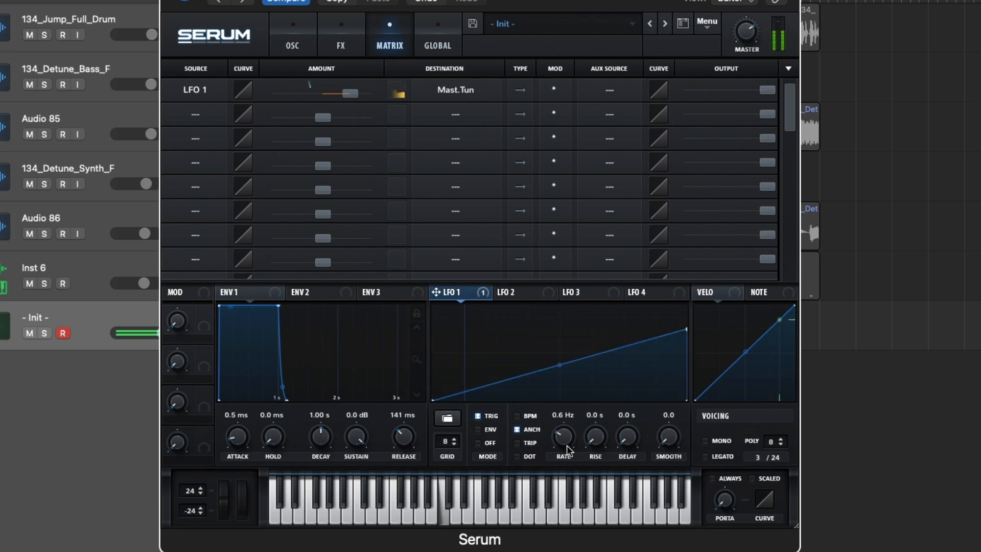
- Bend LFO 1's rising ramp downward at its midpoint and raise its start point slightly above zero
drag(560, 367, 558, 372)
drag(435, 399, 436, 384)
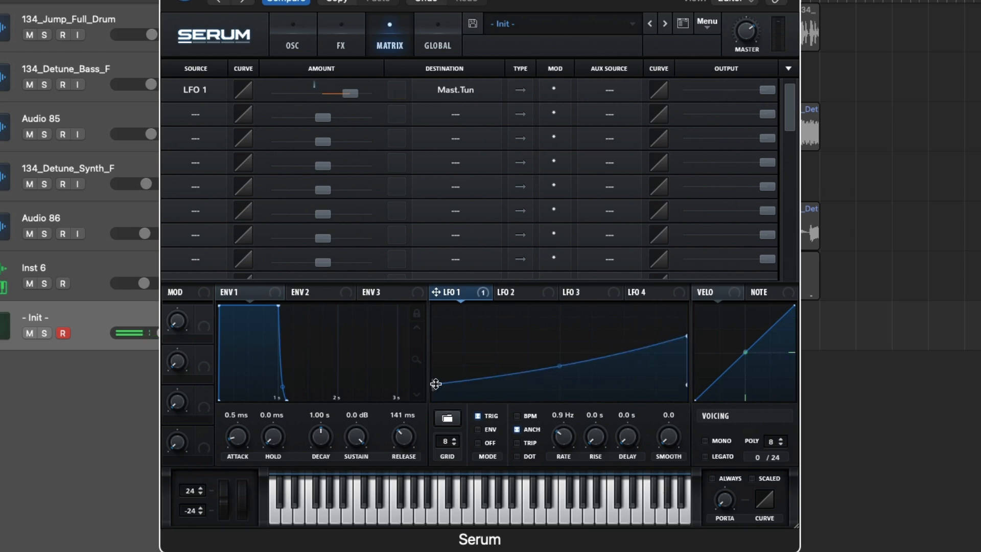
drag(559, 366, 560, 372)
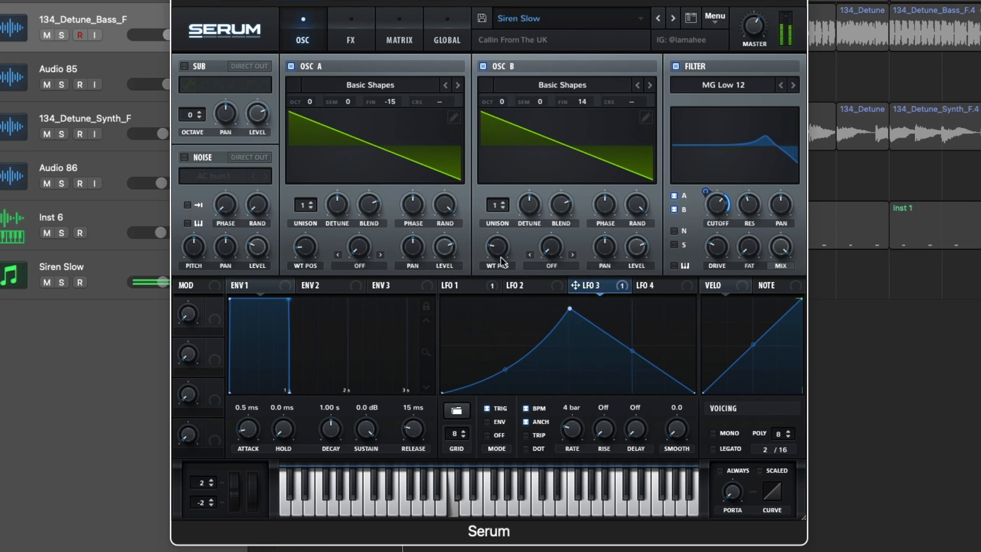
- Examine the effects chain and the LFO 1 shape of the Siren Slow patch
click(348, 39)
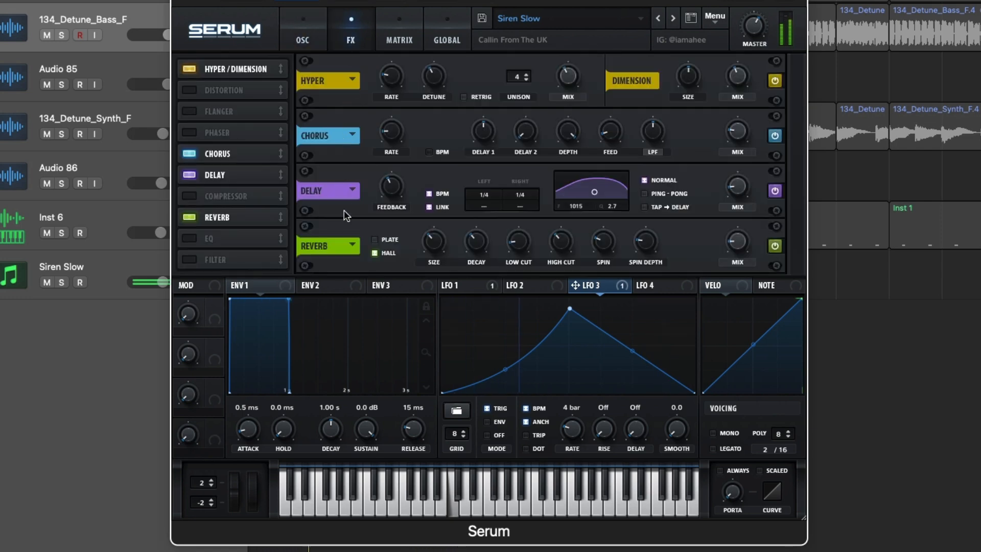
click(450, 287)
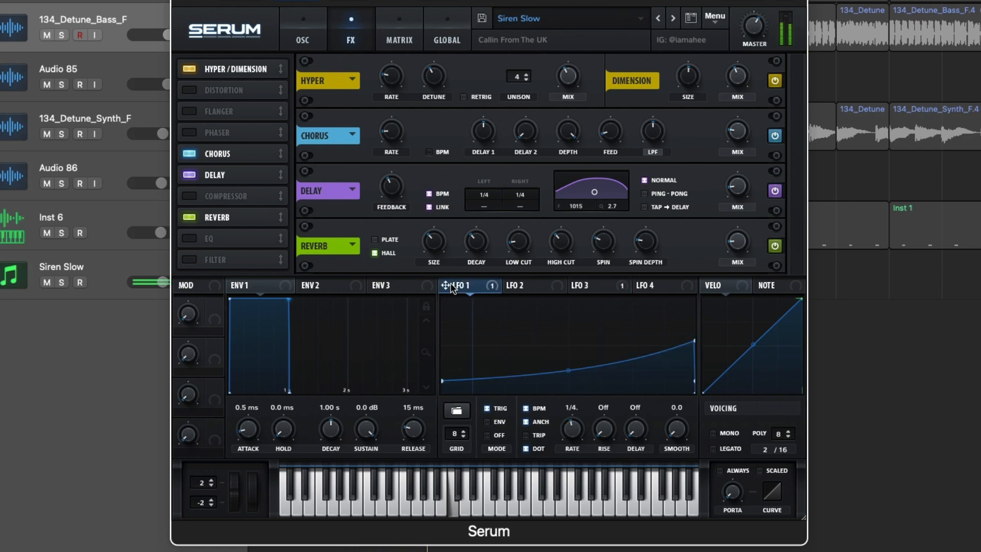
key(ctrl+s)
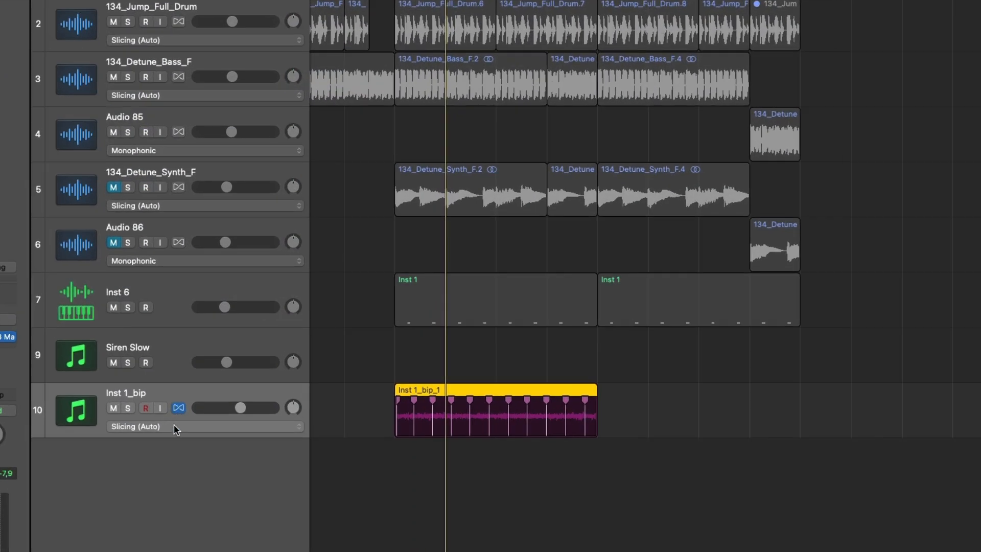
- Set the Inst 1_bip track's flex mode to Tempophone (FX), time-stretch its region to bar 17 and play it
click(175, 429)
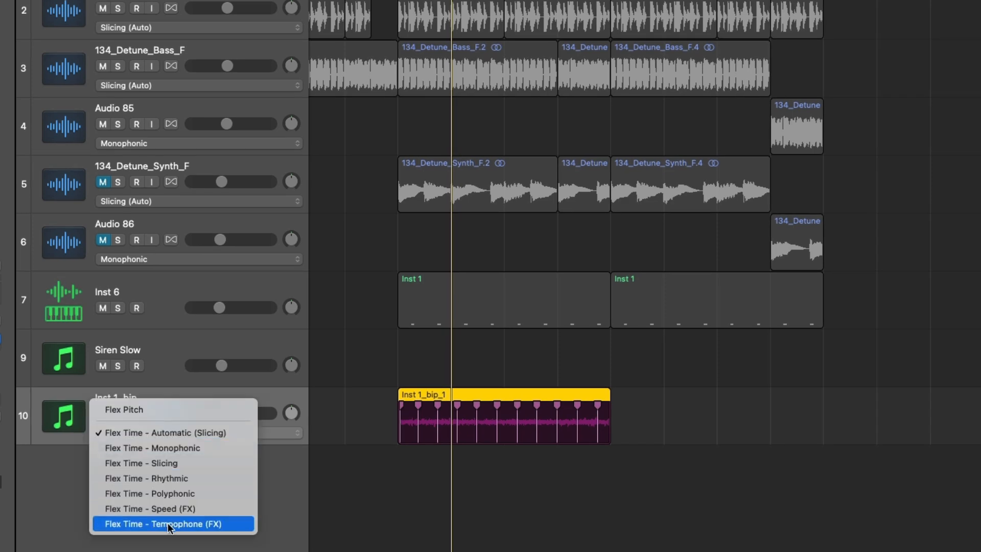
click(181, 513)
drag(609, 404, 823, 410)
key(shift+space)
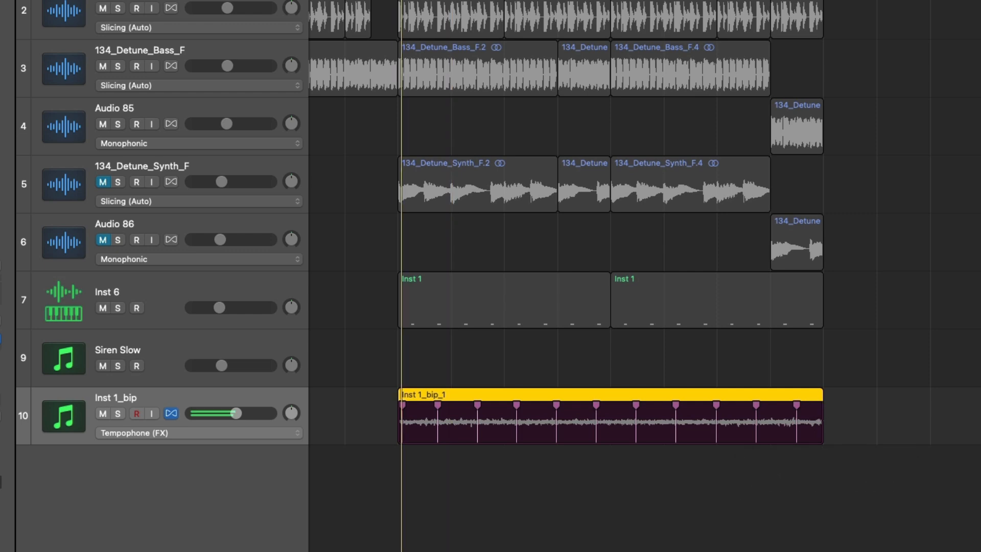
- Time-stretch the Inst 1_bip region to about twice its current length
scroll(620, 497, down, 5)
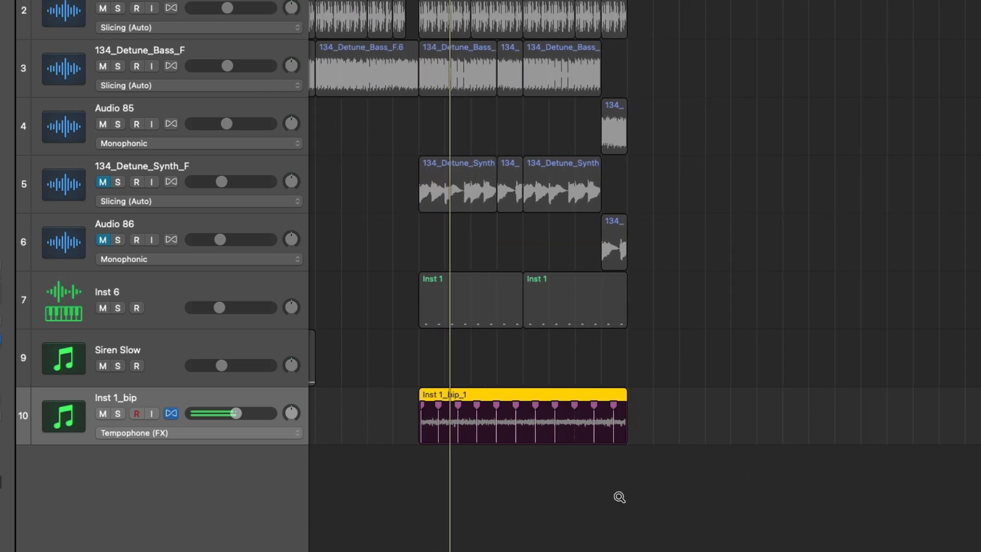
scroll(619, 500, right, 1)
drag(577, 393, 787, 406)
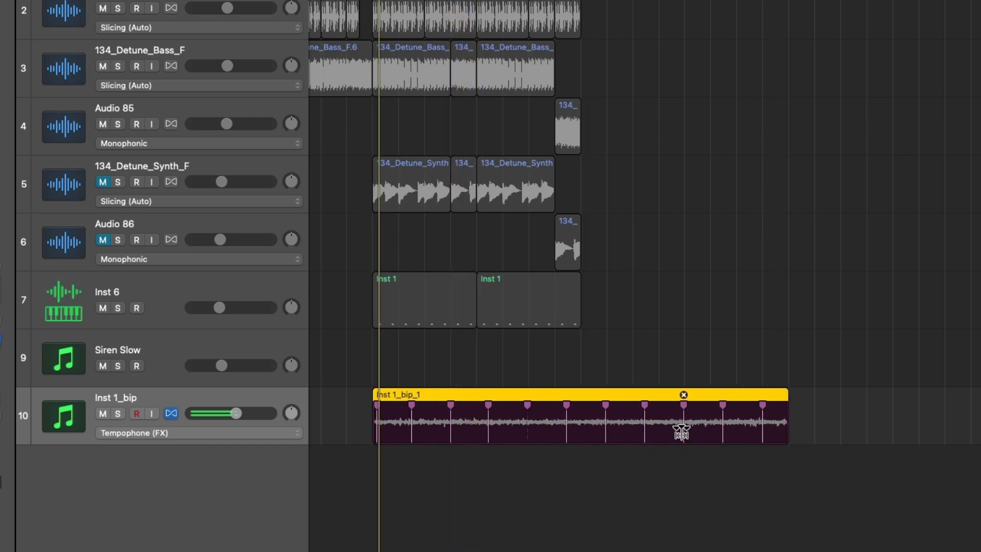